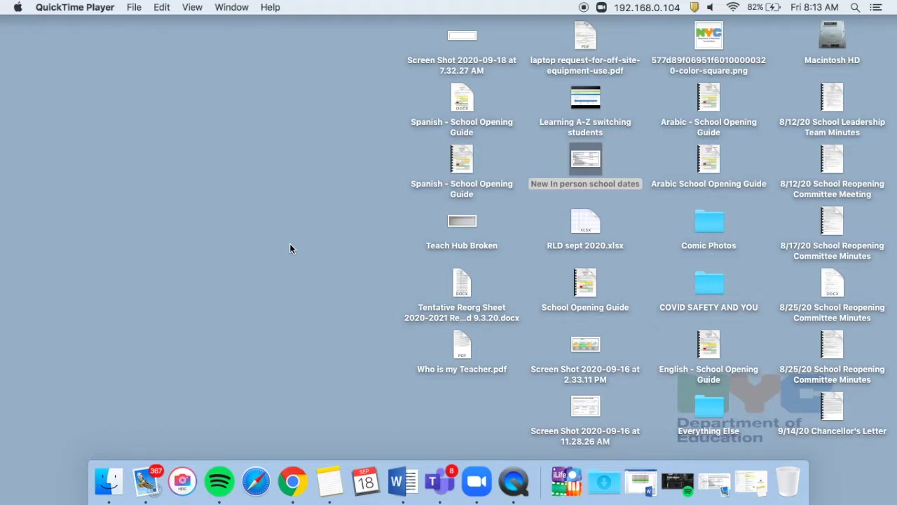
Step: Open a new Chrome tab and go to ps305.com
click(290, 491)
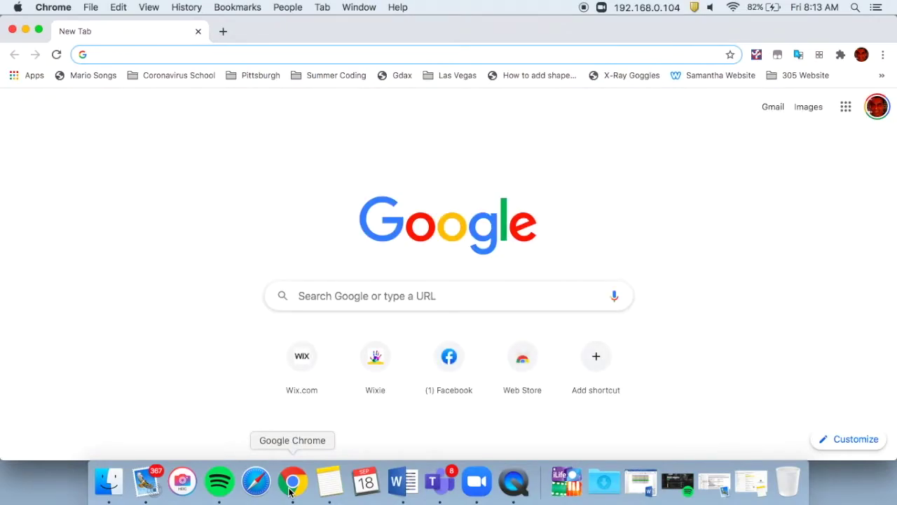
text(ps305.com)
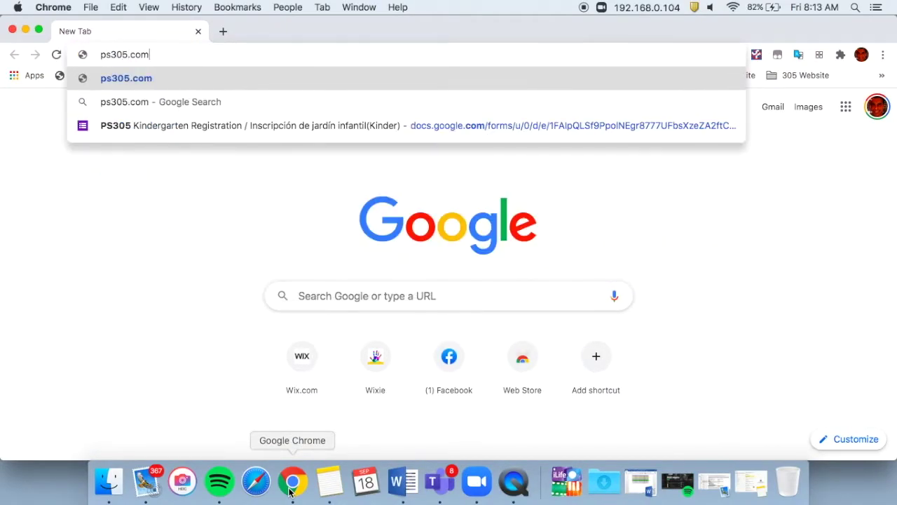
key(Return)
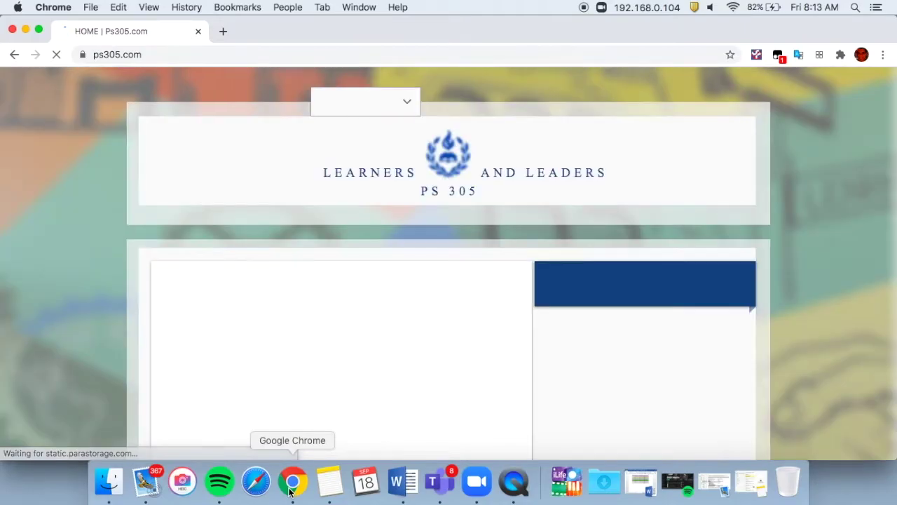
Step: Make the browser full screen and open Teach Hub and Help from the STUDENT LIFE menu
click(39, 31)
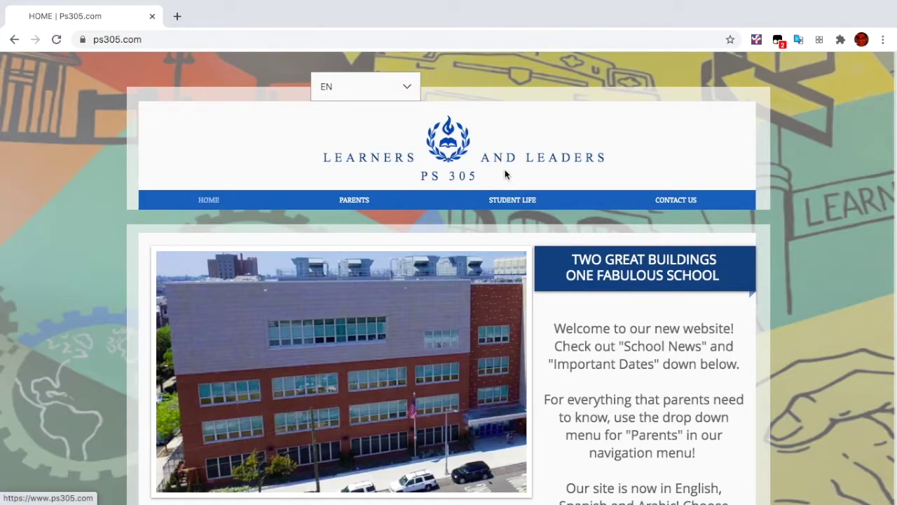
mouse_move(525, 205)
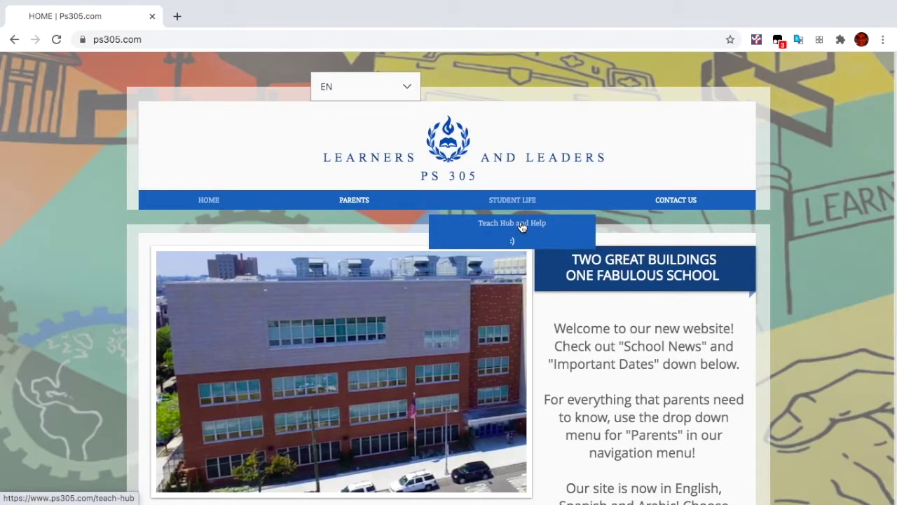
click(521, 225)
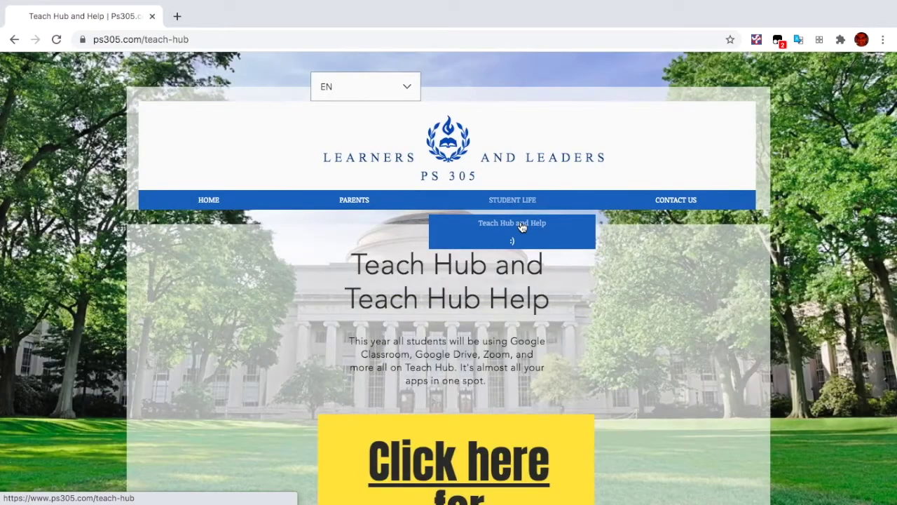
Step: Read down through the sign-in and white-screen tips, then return to the top
scroll(522, 226, down, 4)
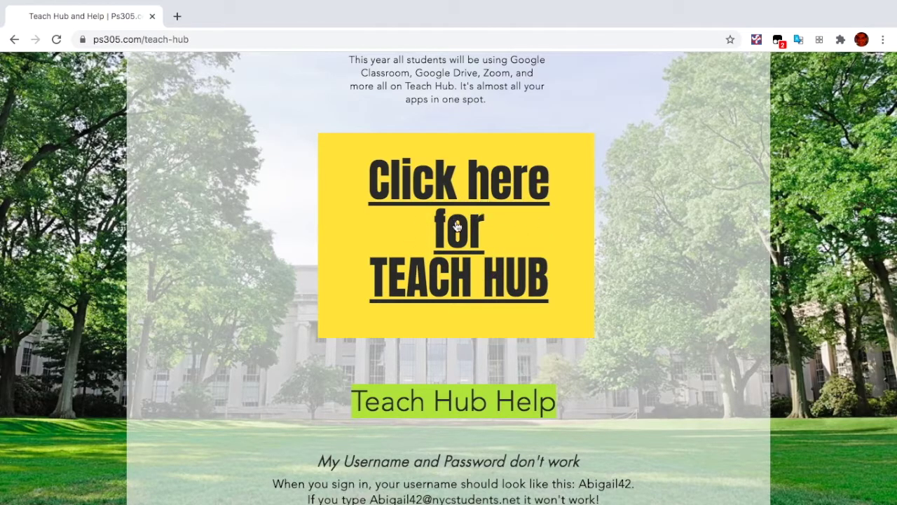
scroll(455, 225, down, 4)
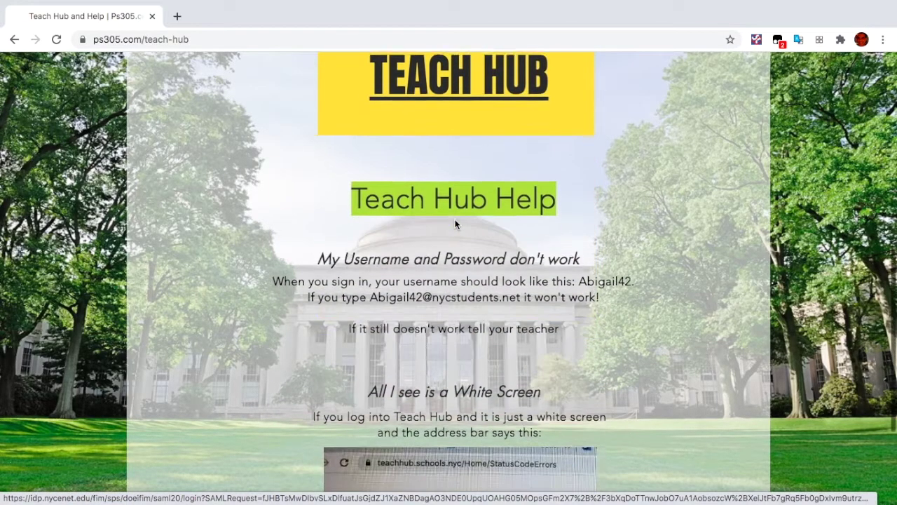
scroll(455, 225, down, 1)
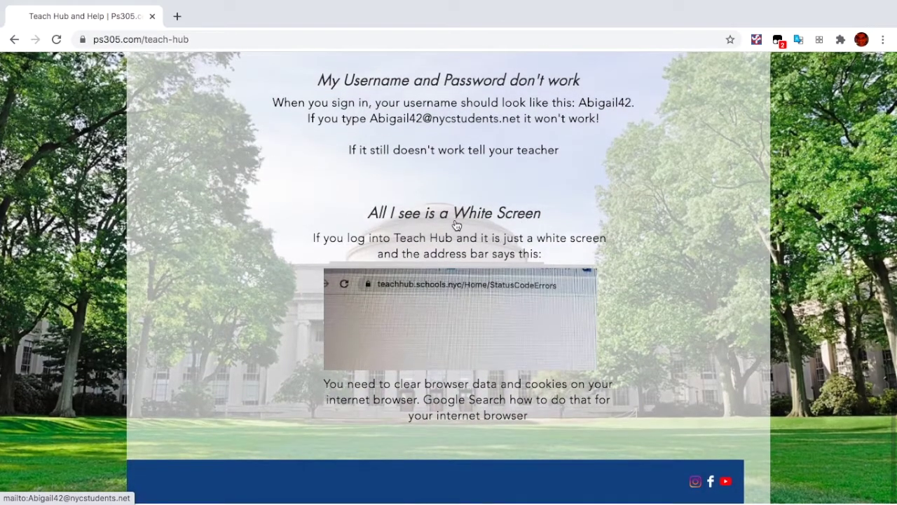
scroll(456, 225, up, 2)
scroll(456, 225, up, 4)
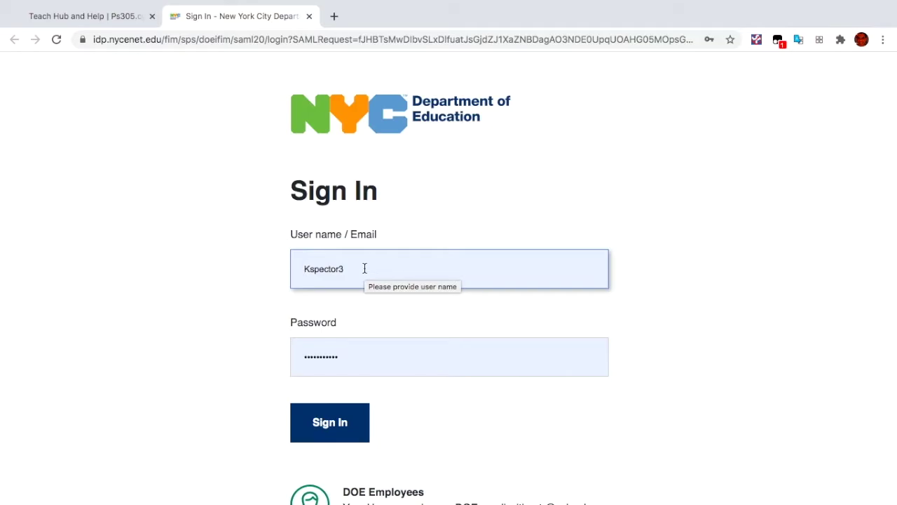
Step: Clear the DOE username field and retype the student's username, correcting typos
click(304, 270)
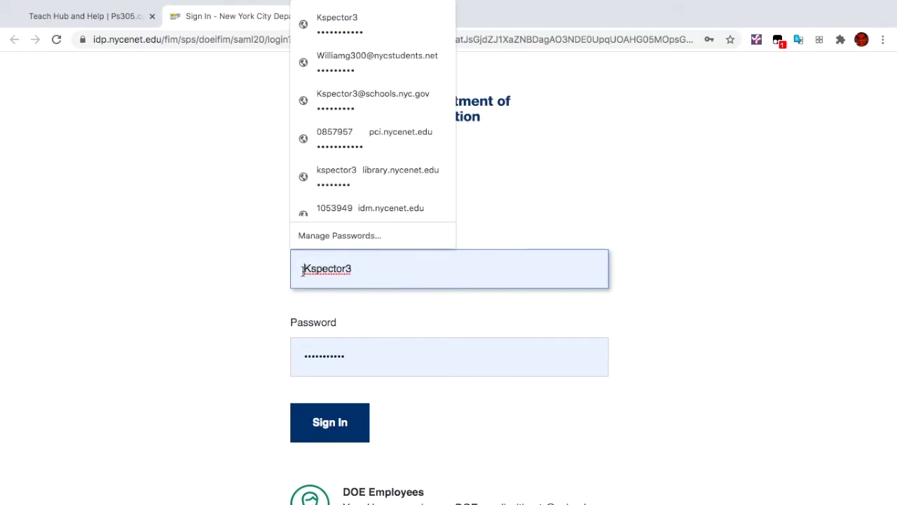
click(409, 312)
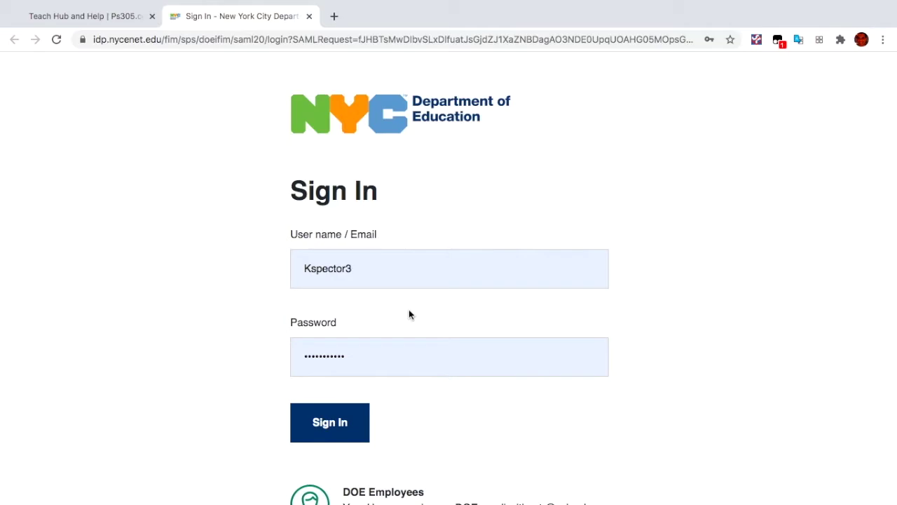
click(305, 270)
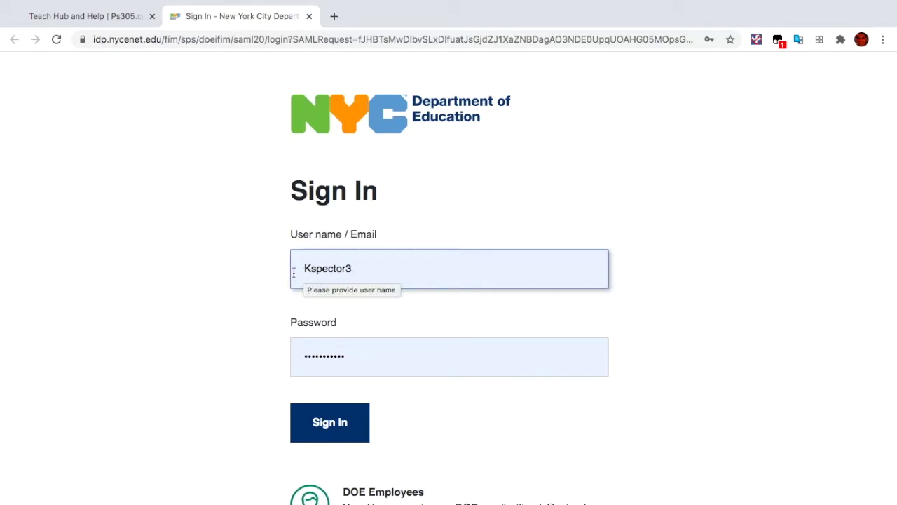
click(358, 274)
key(BackSpace)
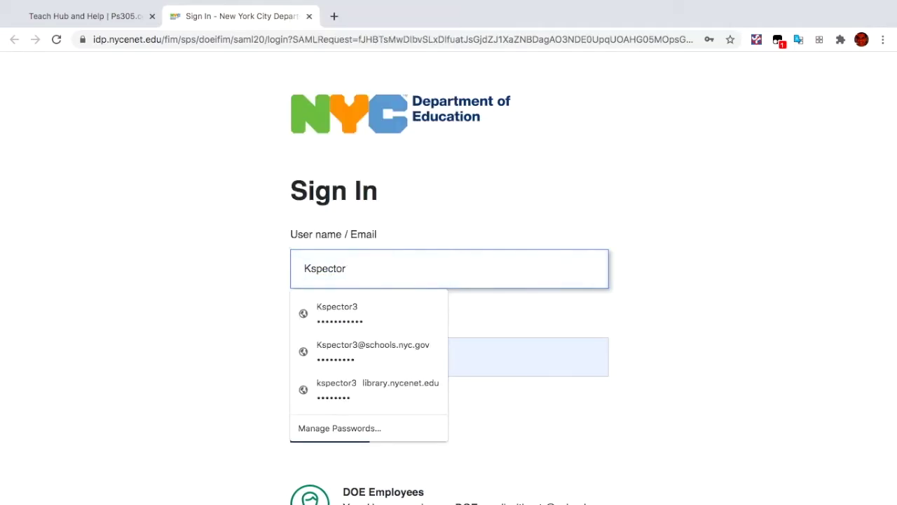
key(BackSpace)
key(BackSpace)
key(BackSpace)
key(BackSpace)
key(BackSpace)
key(BackSpace)
key(BackSpace)
key(BackSpace)
text(Hei)
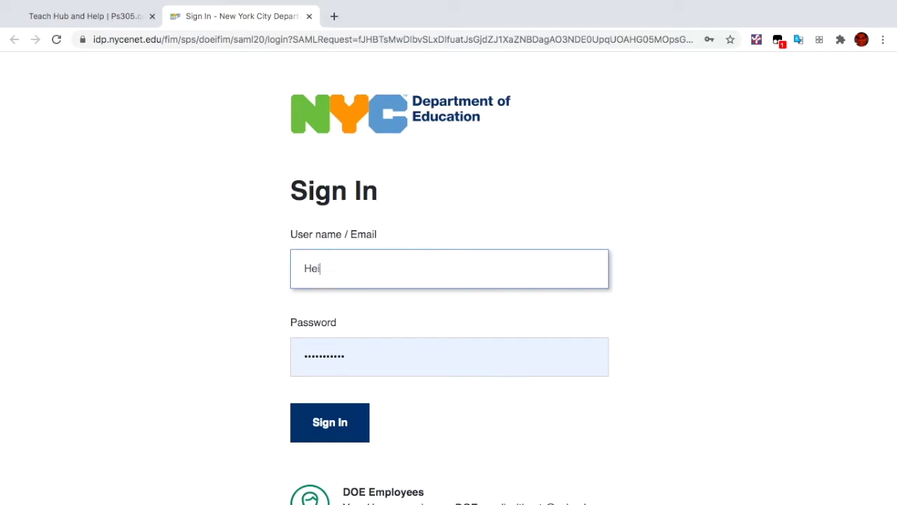
text(dim394m)
double_click(385, 272)
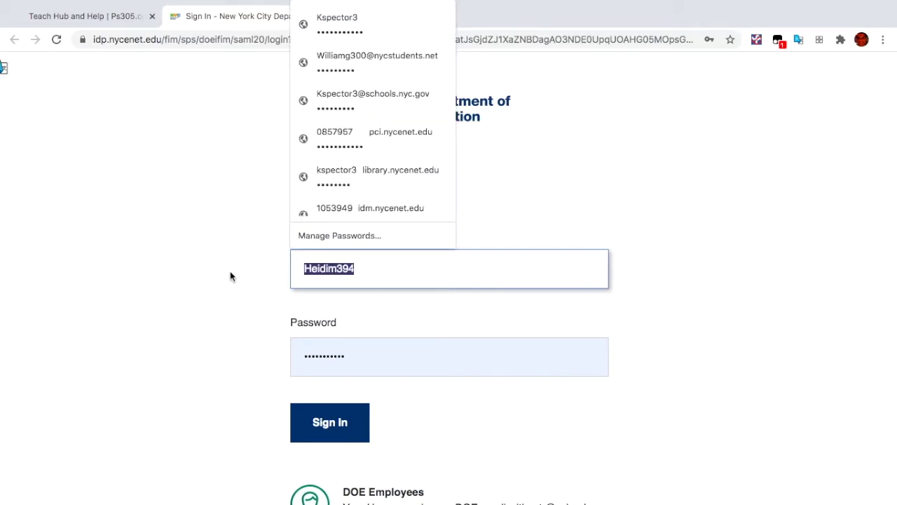
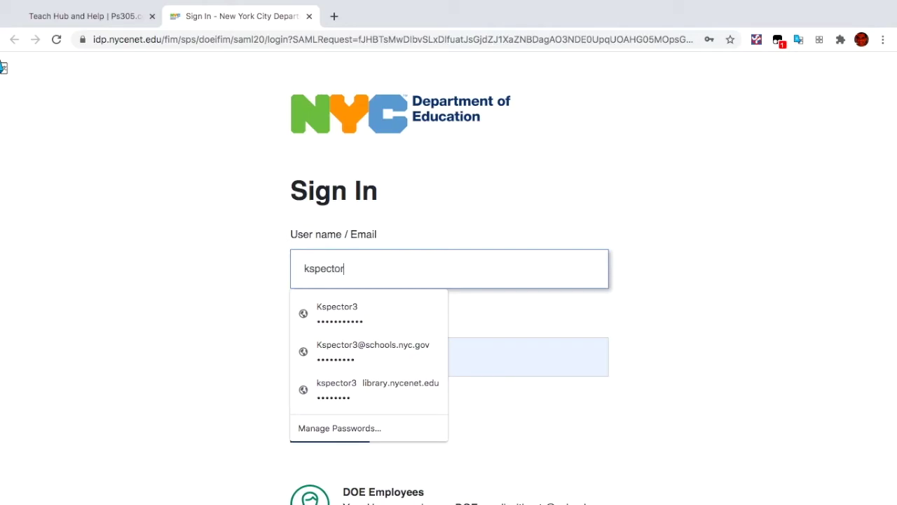
Step: Fill the password from the saved login and submit the sign-in form
click(427, 322)
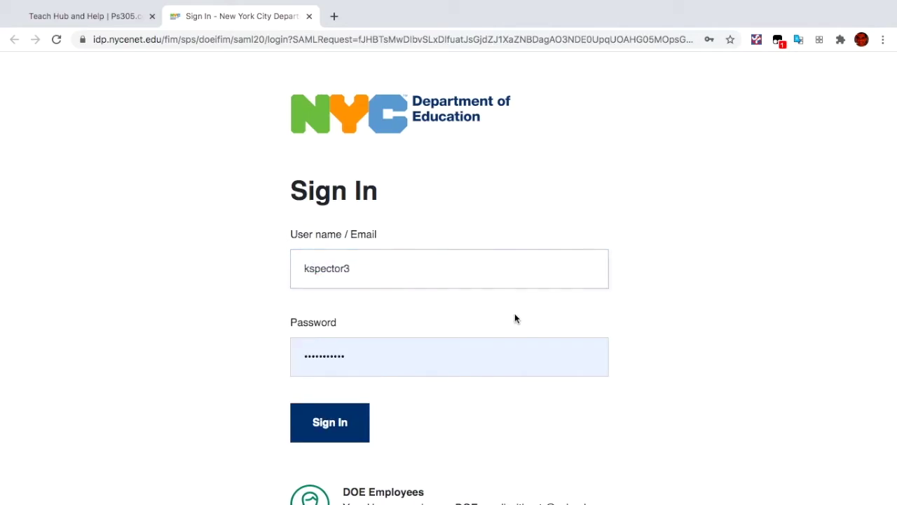
click(425, 345)
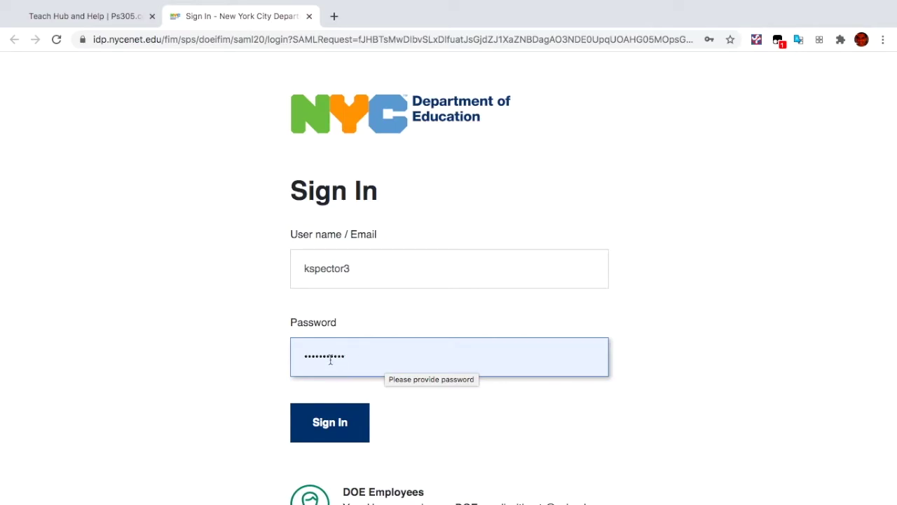
click(335, 429)
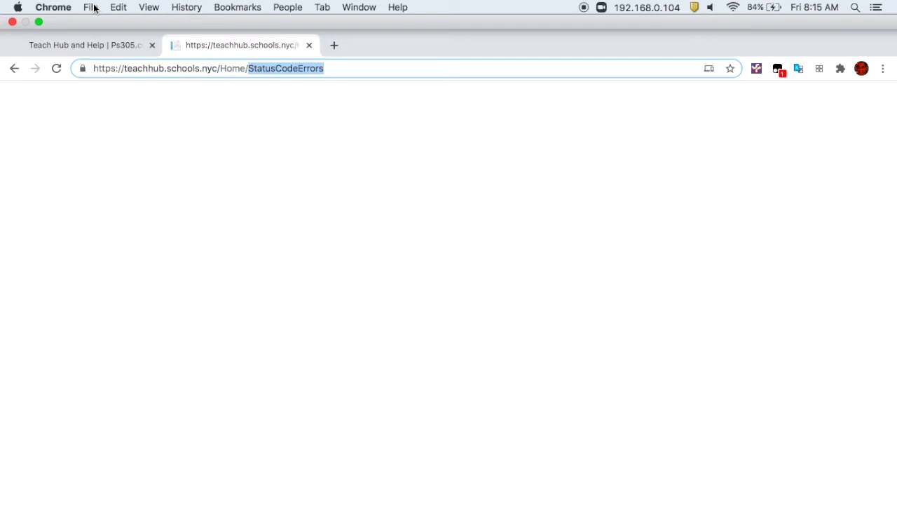
Step: Through Preferences > Privacy and security, clear all-time history, cookies and cached images and files
click(91, 7)
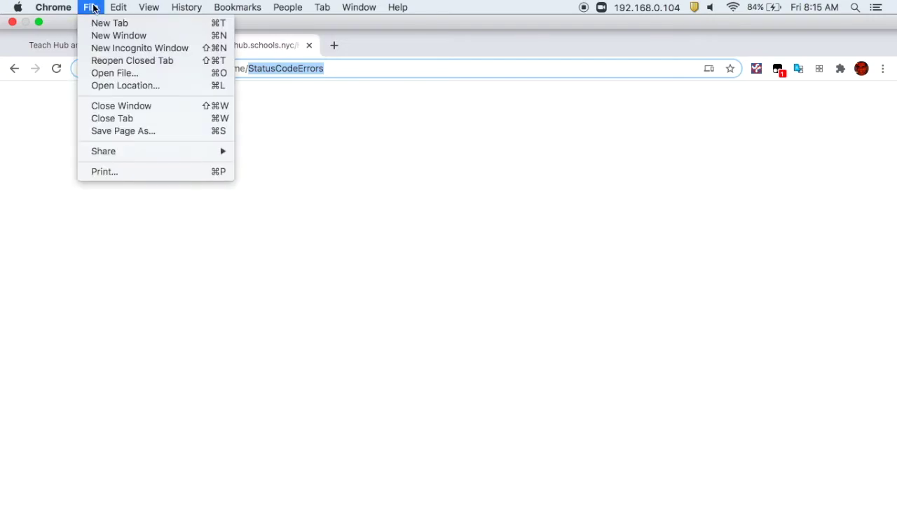
mouse_move(60, 8)
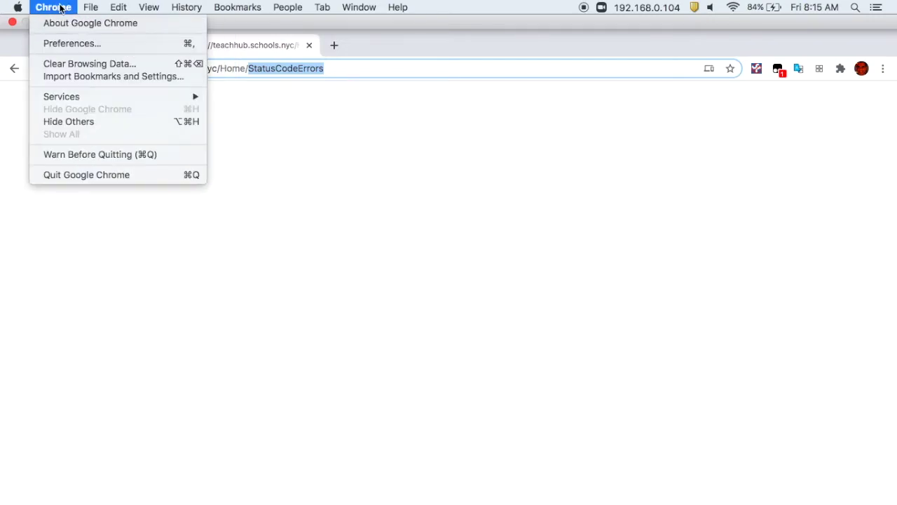
click(67, 44)
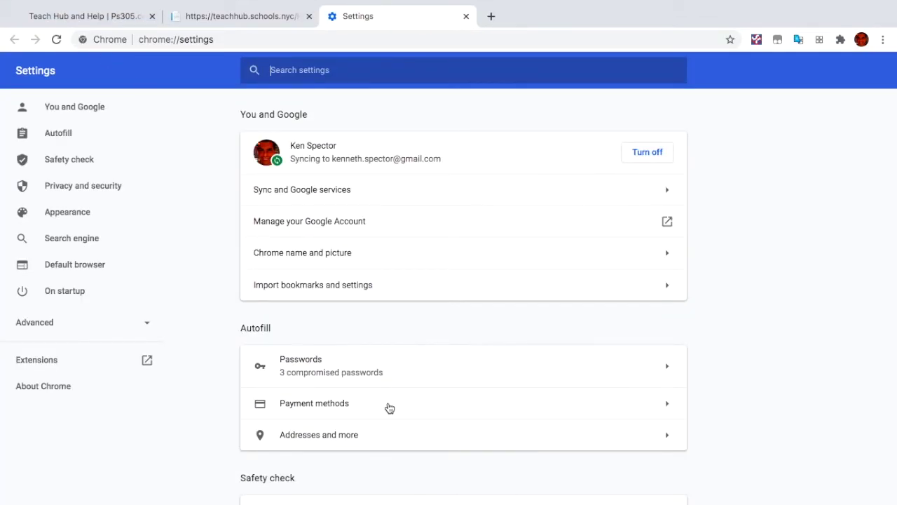
scroll(390, 408, down, 6)
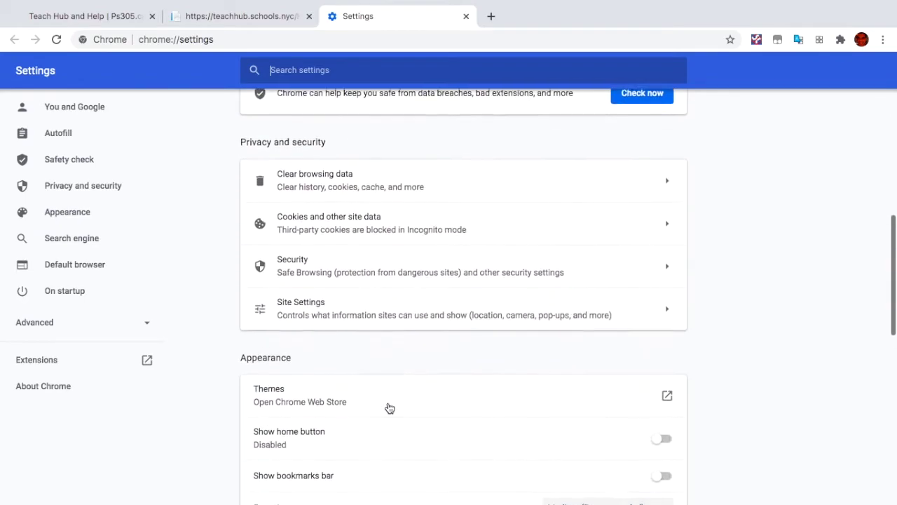
click(422, 167)
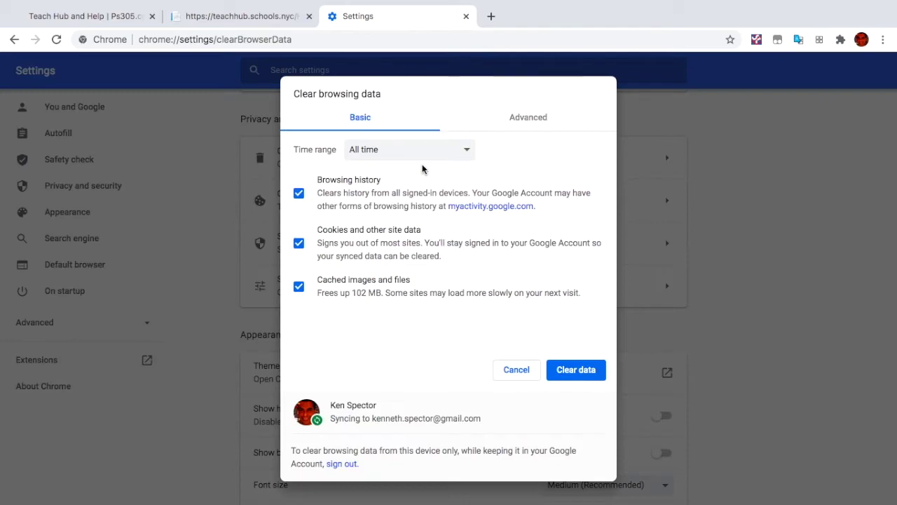
click(576, 371)
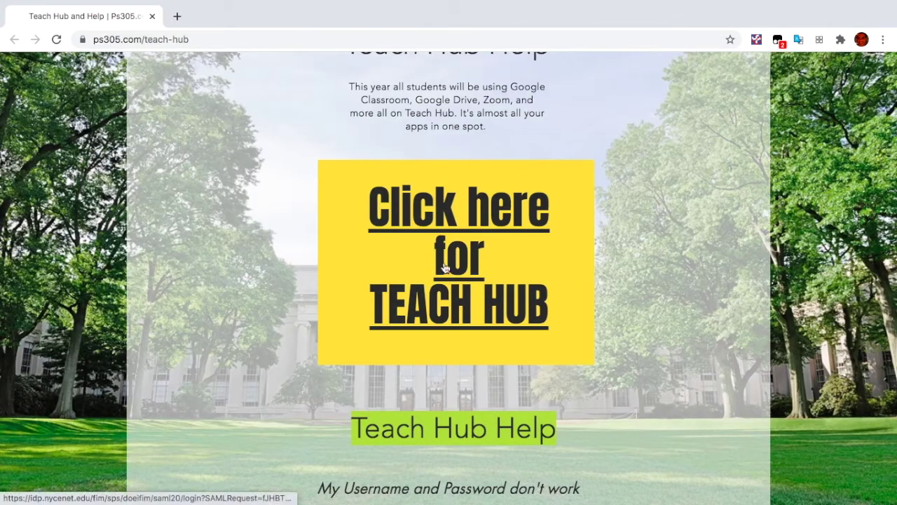
Step: Open the NYC DOE sign-in page again from the PS305 Teach Hub button
click(445, 268)
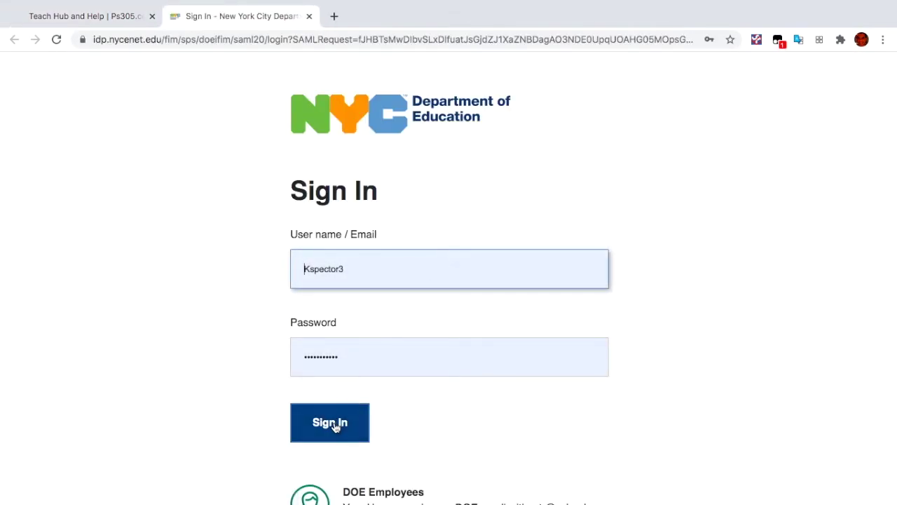